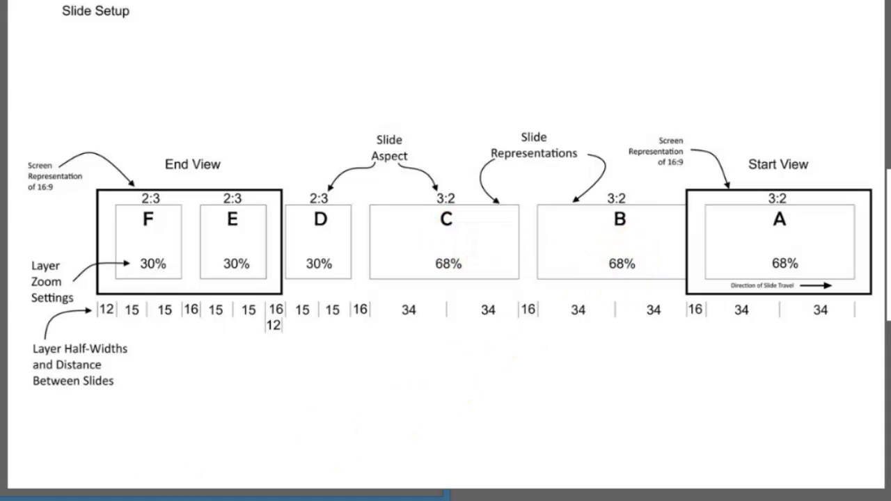
Advance the preview to the Keyframe 1 Distances chart listing layer offsets from -84 to -325.
{"action": "key", "text": "Right"}
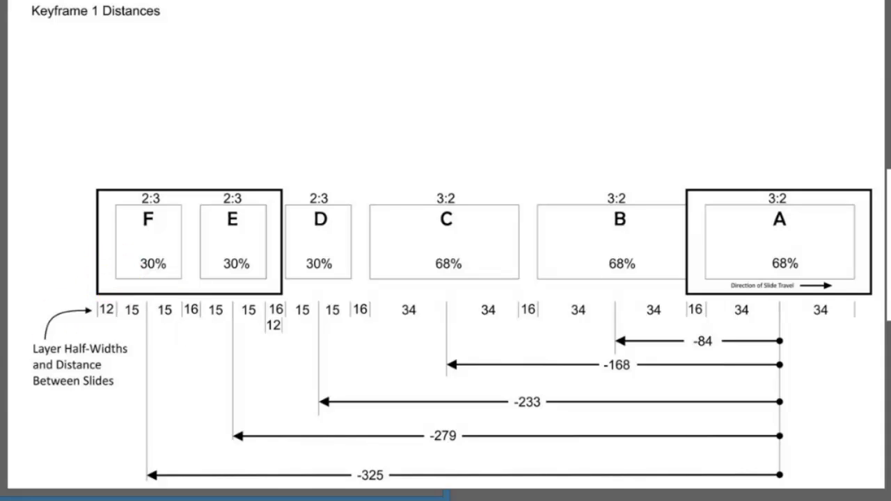
Step through the Keyframe 2 Distances and Slide Setup charts.
{"action": "key", "text": "Right"}
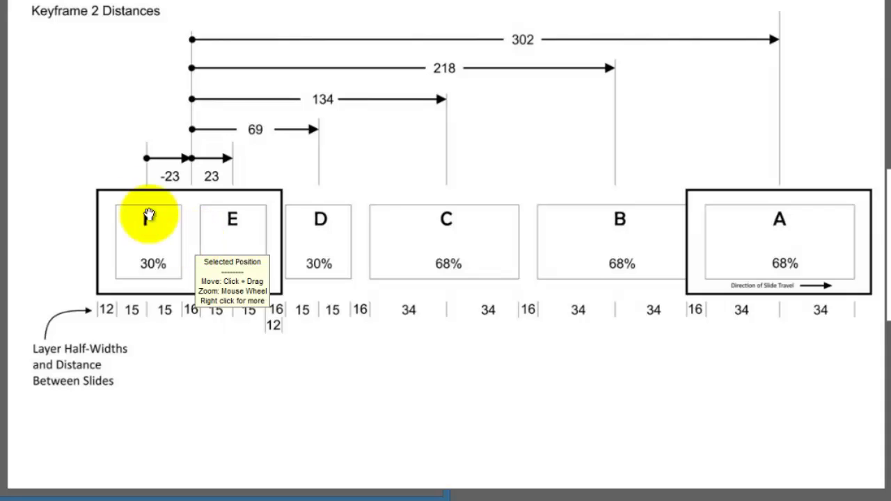
{"action": "key", "text": "Right"}
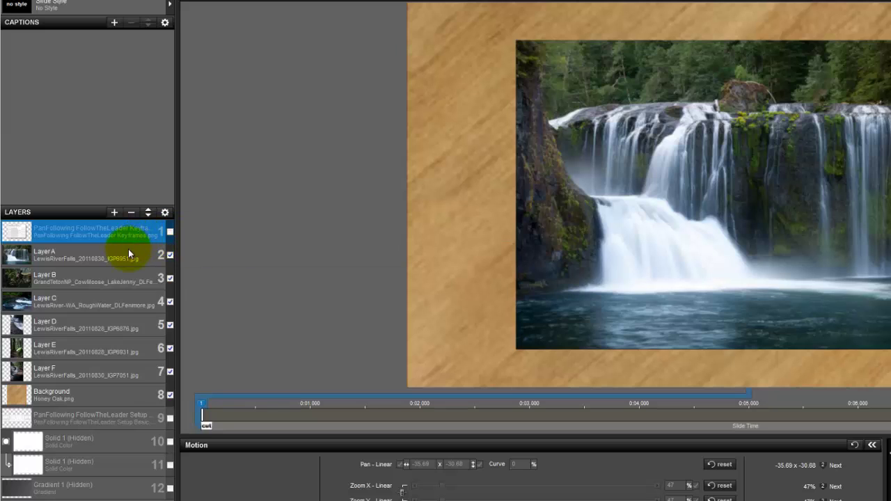
Set keyframe 1 Pan X for Layers A–F, including -168 for Layer C and -233 for Layer D.
{"action": "left_click", "coordinate": [127, 251]}
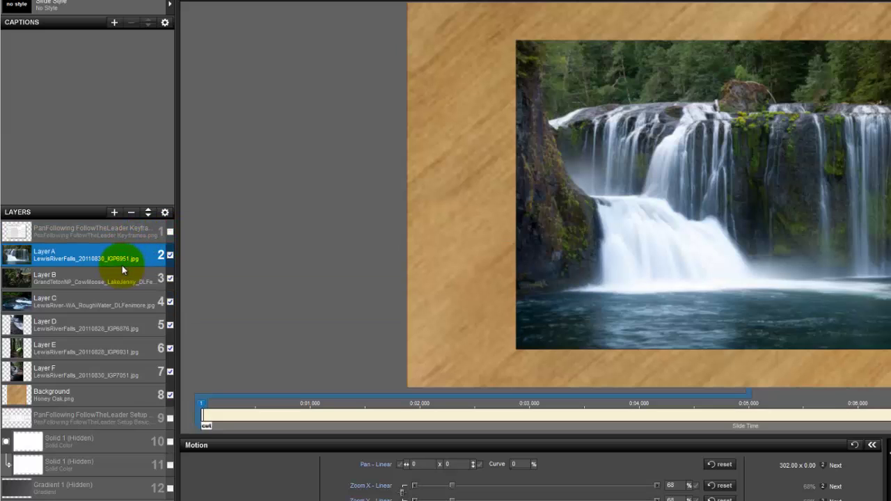
{"action": "left_click", "coordinate": [169, 233]}
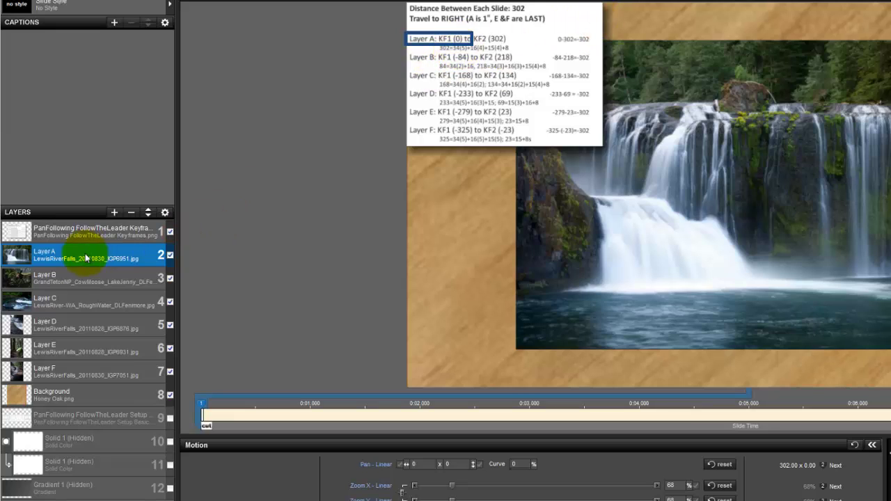
{"action": "left_click", "coordinate": [77, 278]}
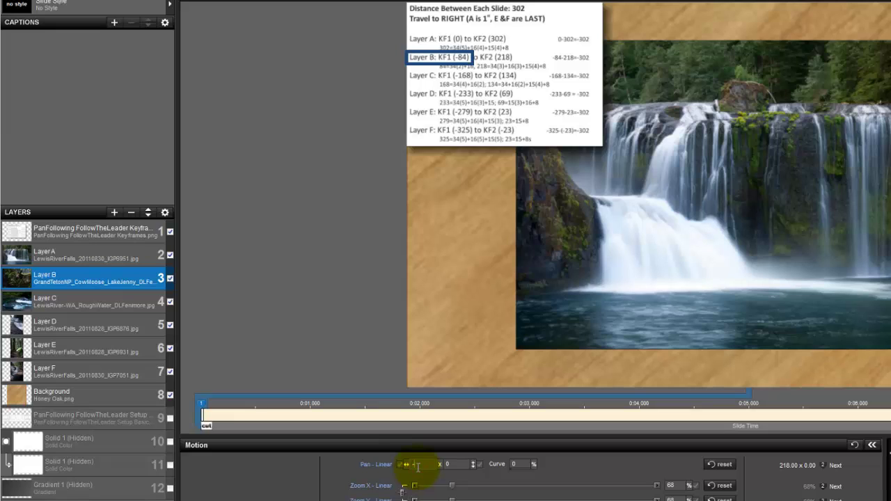
{"action": "left_click", "coordinate": [54, 302]}
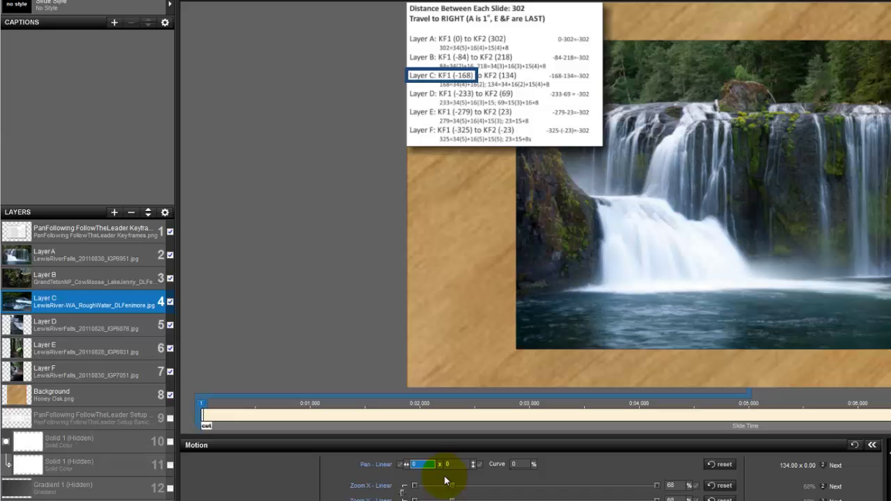
{"action": "type", "text": "-168"}
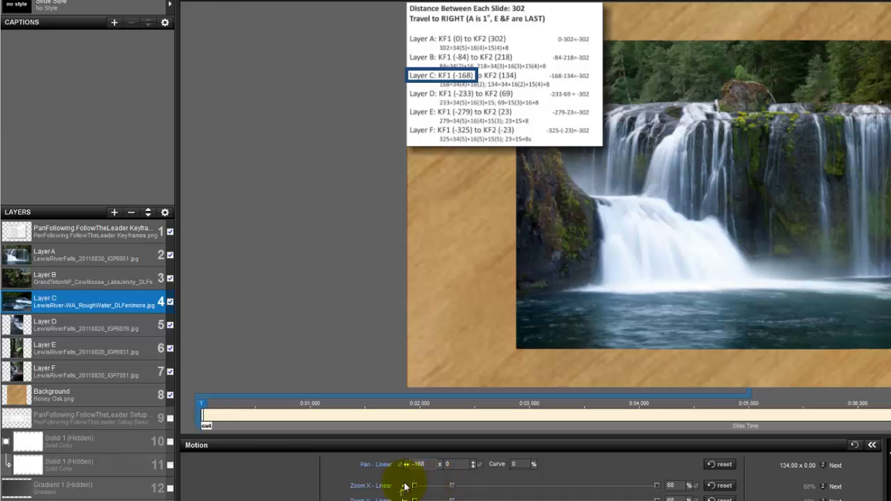
{"action": "left_click", "coordinate": [56, 325]}
{"action": "type", "text": "-233"}
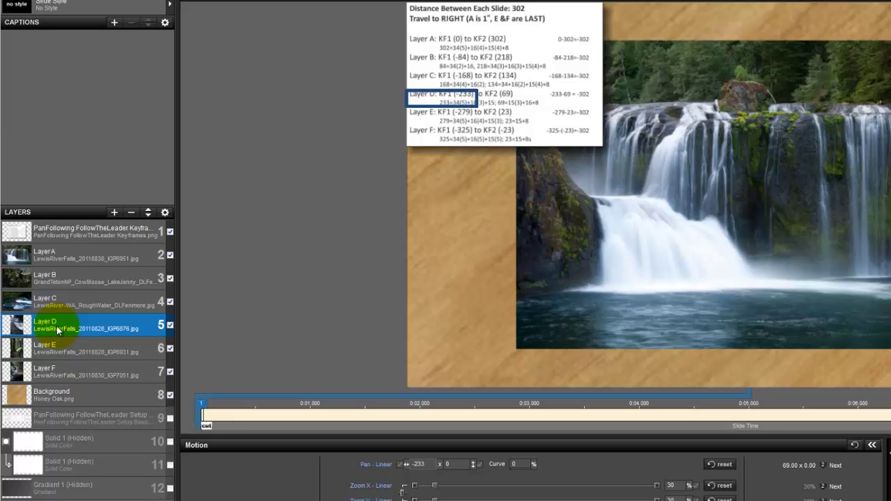
{"action": "left_click", "coordinate": [50, 348]}
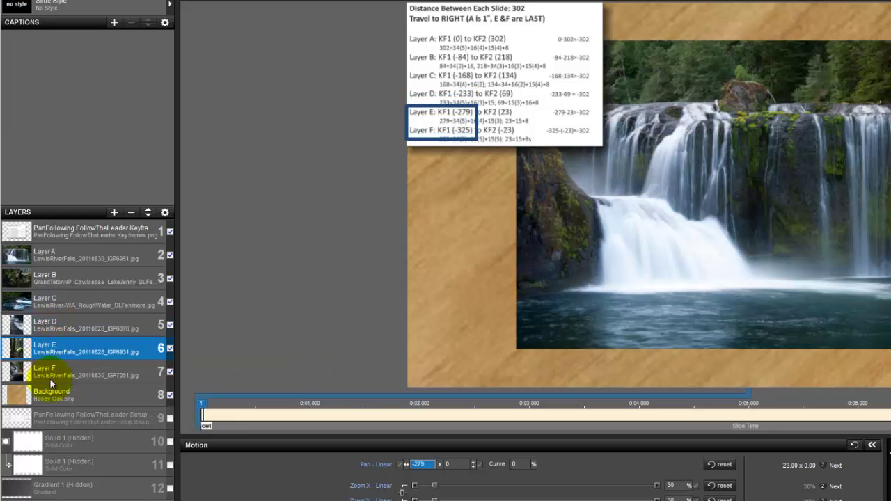
{"action": "left_click", "coordinate": [58, 373]}
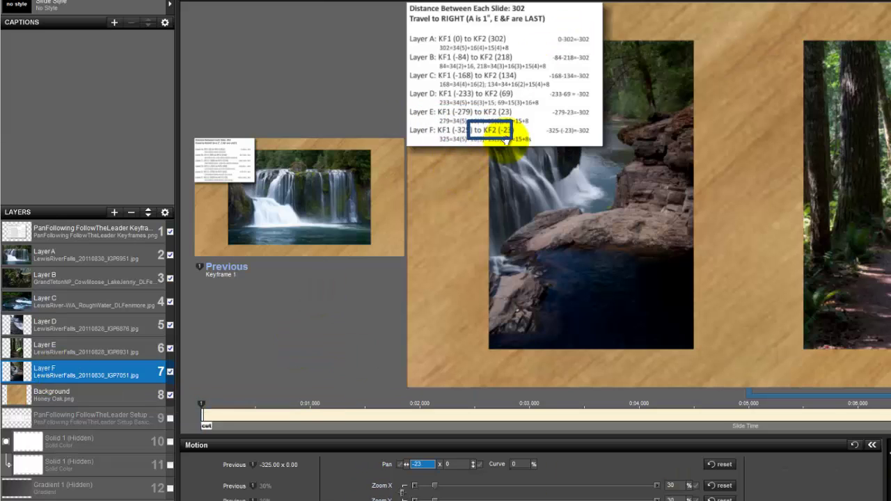
Adjust the keyframe 2 Pan X positions of Layers E, C and A.
{"action": "left_click", "coordinate": [87, 345]}
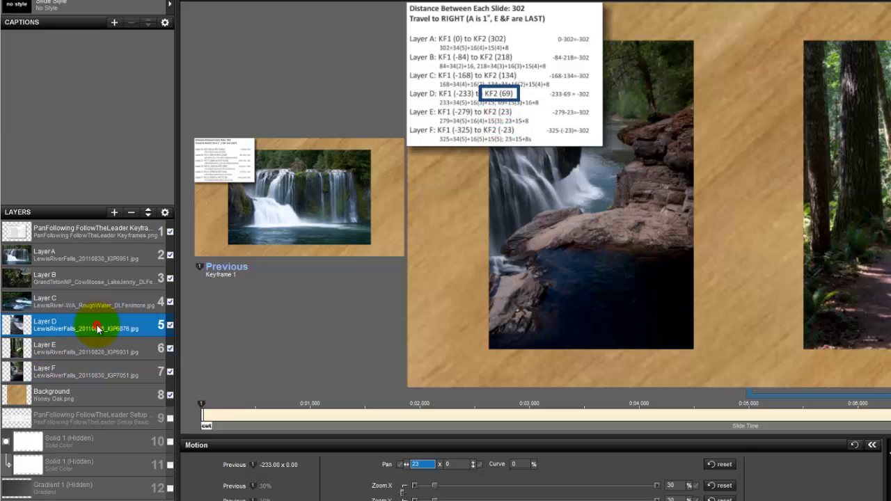
{"action": "left_click", "coordinate": [100, 302]}
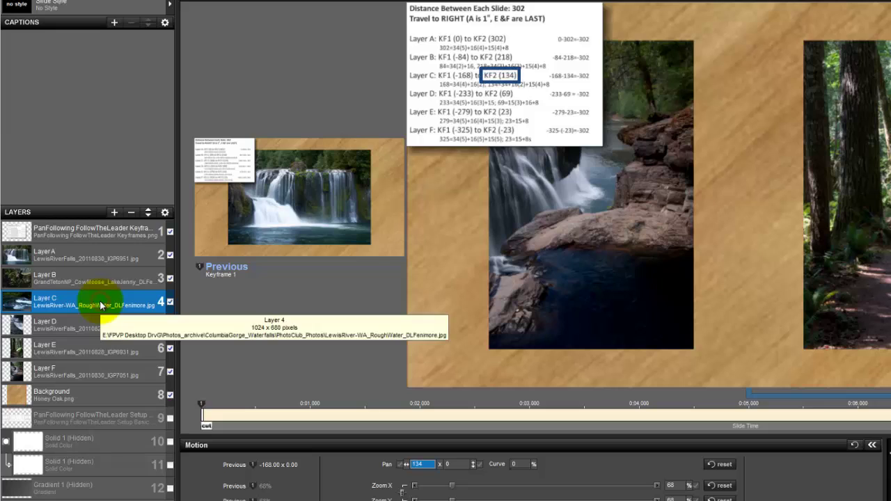
{"action": "left_click", "coordinate": [98, 254]}
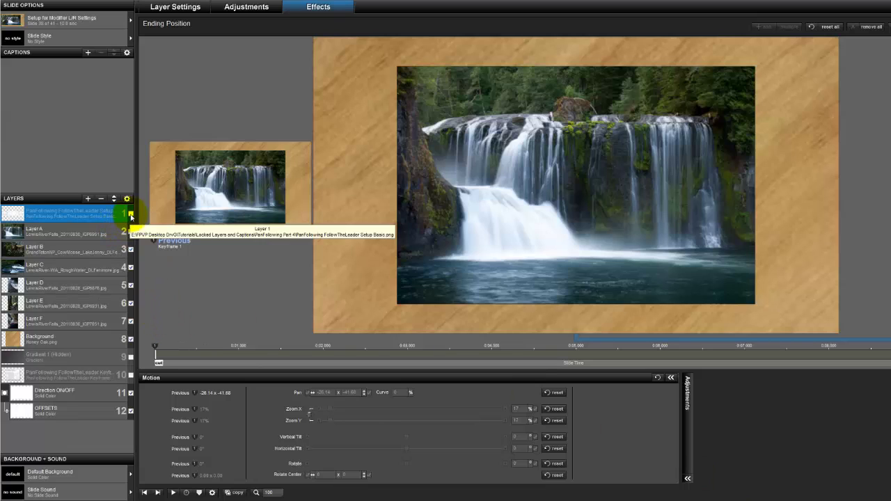
Show the F–A spacing chart and set Layer A's Pan X to 302 at the ending keyframe.
{"action": "left_click", "coordinate": [131, 215]}
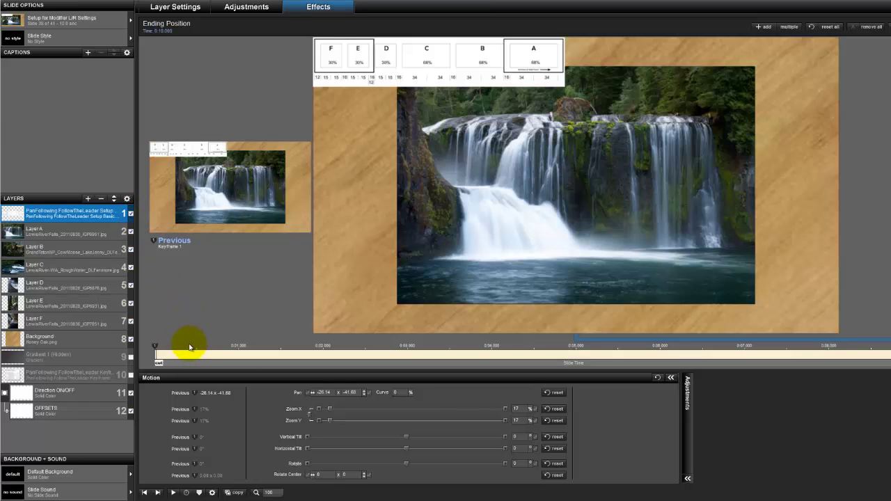
{"action": "left_click", "coordinate": [55, 234]}
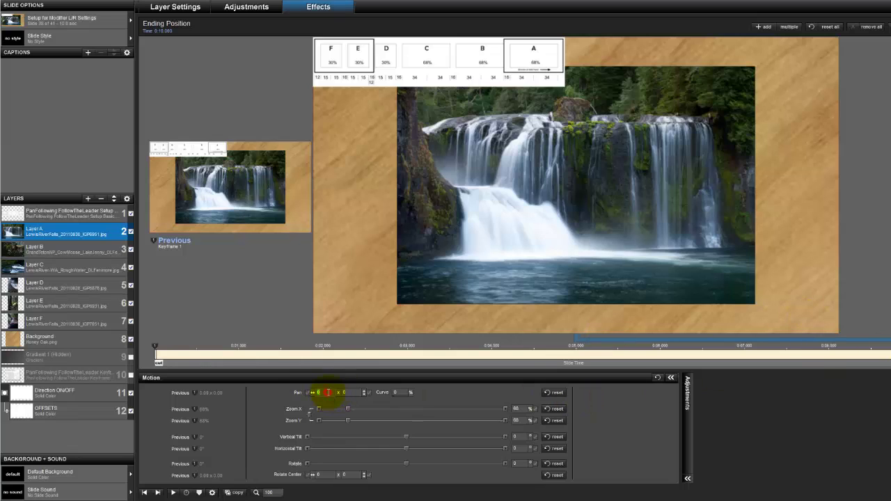
{"action": "type", "text": "302"}
{"action": "key", "text": "Return"}
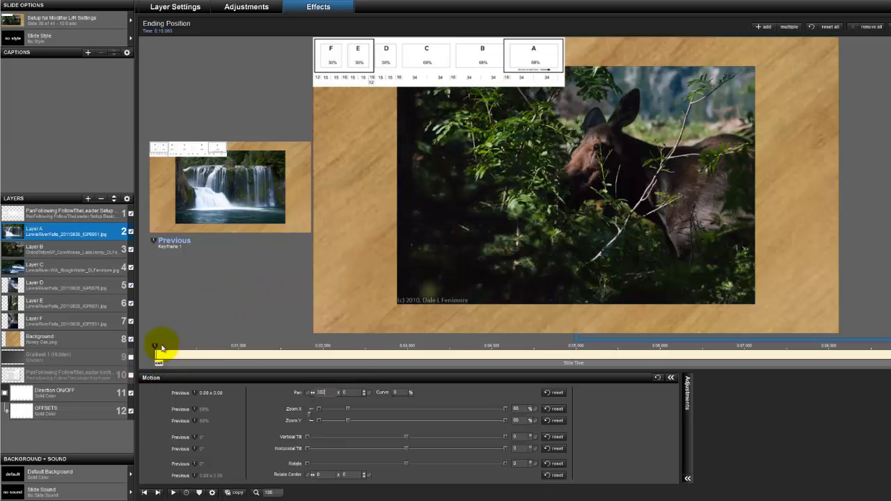
At the starting position, add a Pan X modifier to Layer B.
{"action": "left_click", "coordinate": [160, 350]}
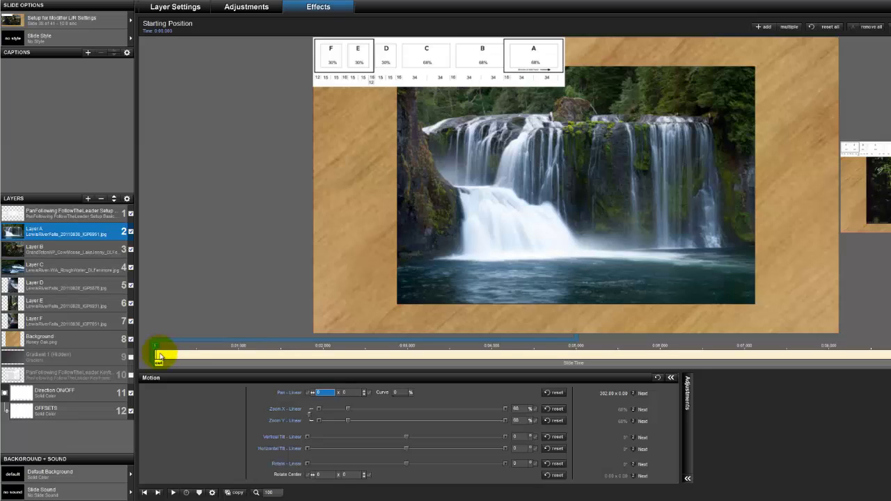
{"action": "left_click", "coordinate": [88, 252]}
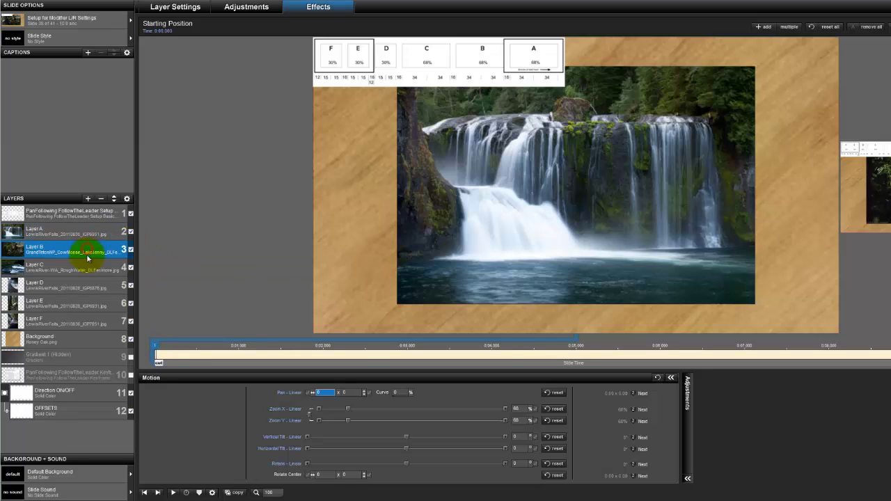
{"action": "right_click", "coordinate": [327, 395]}
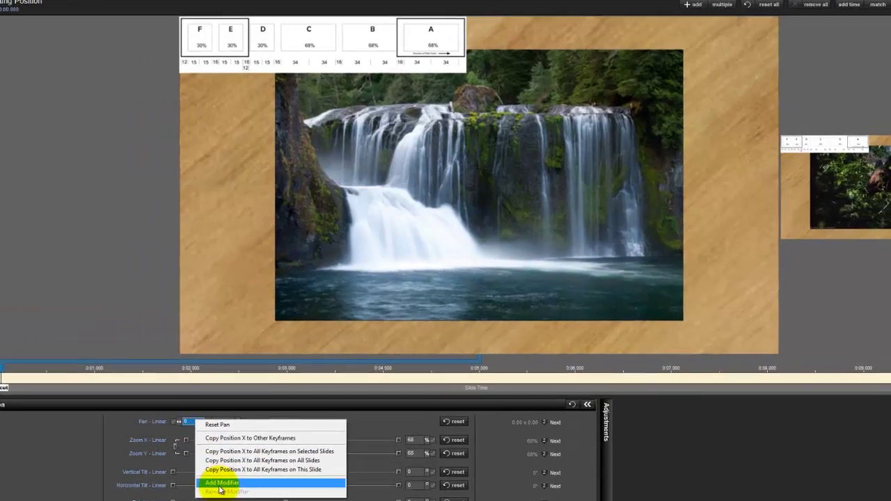
{"action": "left_click", "coordinate": [220, 483]}
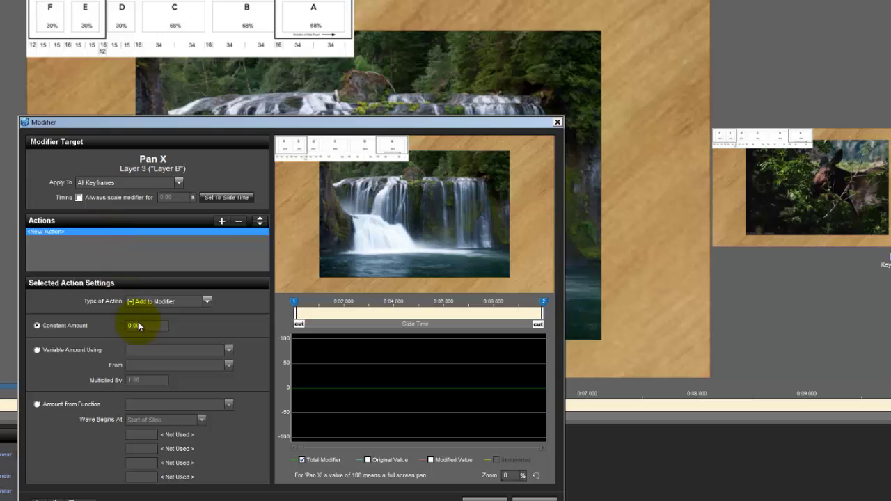
Set Layer B's modifier to a variable amount using Layer A's Pan X.
{"action": "left_click", "coordinate": [37, 350]}
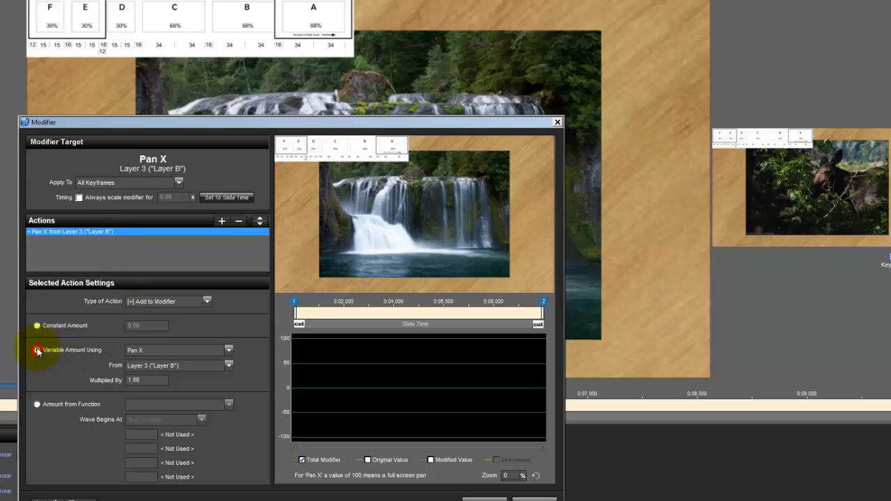
{"action": "left_click", "coordinate": [228, 364]}
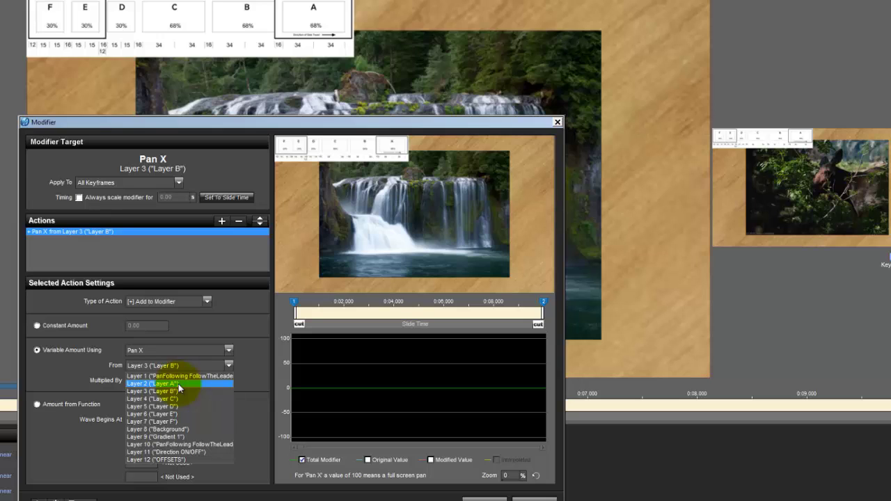
{"action": "left_click", "coordinate": [178, 383]}
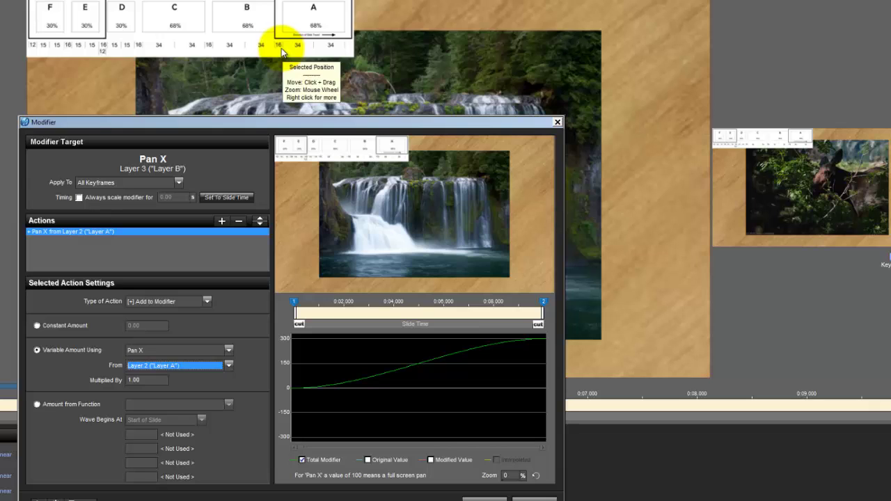
Add two Subtract from Modifier actions to Layer B's Pan X modifier.
{"action": "left_click", "coordinate": [219, 221]}
{"action": "left_click", "coordinate": [206, 301]}
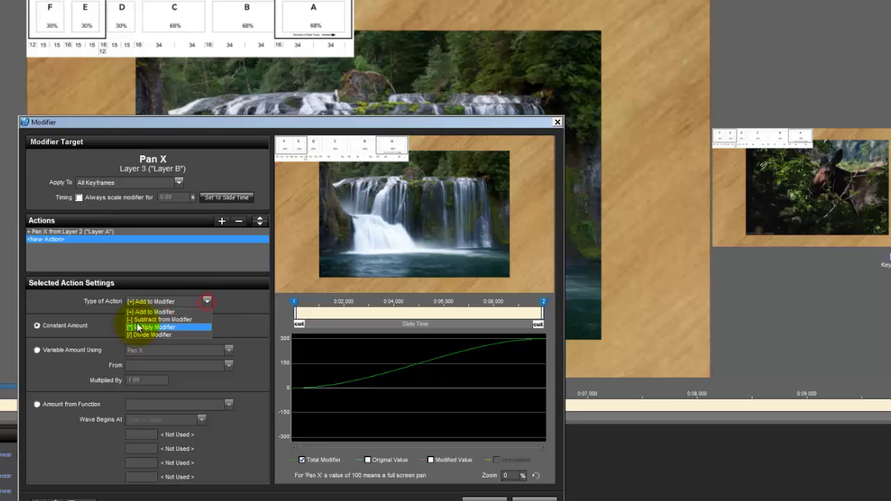
{"action": "left_click", "coordinate": [139, 320]}
{"action": "left_click", "coordinate": [221, 221]}
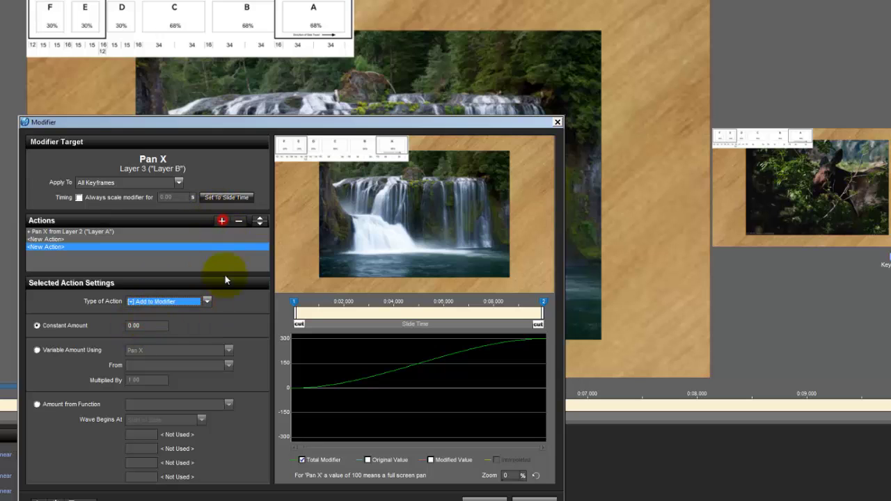
{"action": "left_click", "coordinate": [207, 301]}
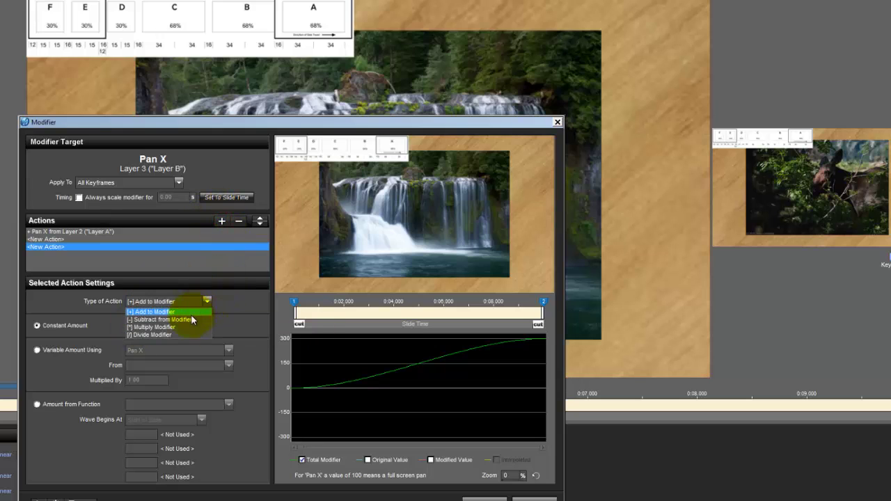
{"action": "left_click", "coordinate": [187, 321]}
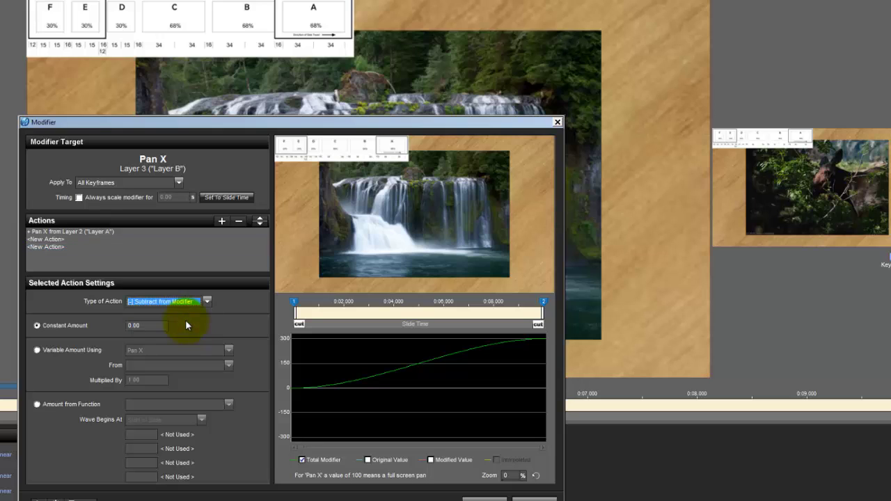
Give the two subtract actions constant amounts of 16 and 68.
{"action": "left_click", "coordinate": [42, 239]}
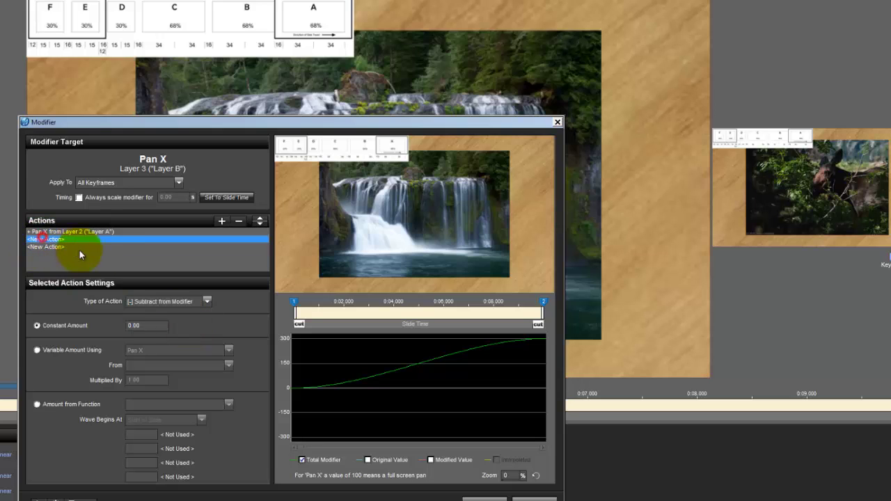
{"action": "left_click", "coordinate": [146, 323]}
{"action": "type", "text": "16"}
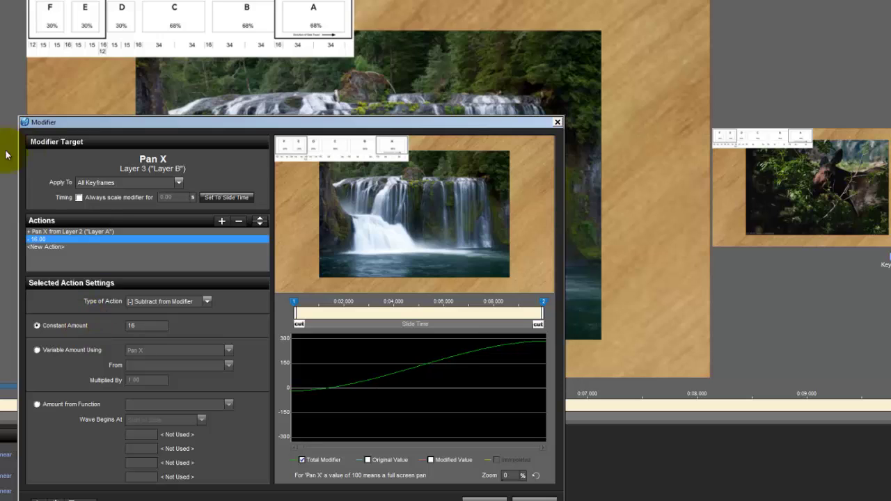
{"action": "left_click", "coordinate": [44, 248]}
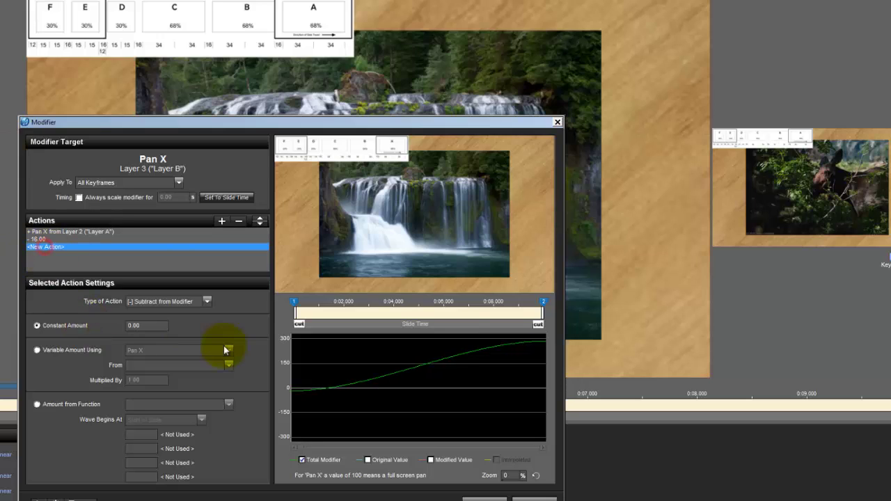
{"action": "left_click", "coordinate": [142, 326]}
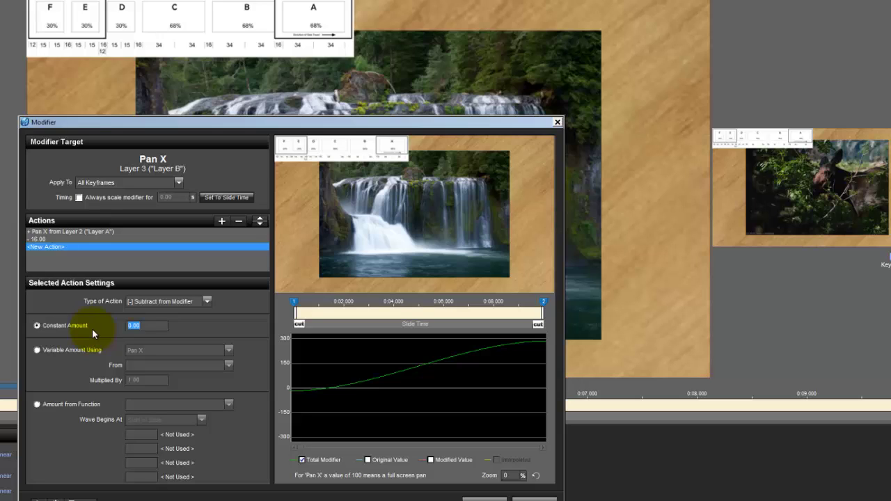
{"action": "type", "text": "68"}
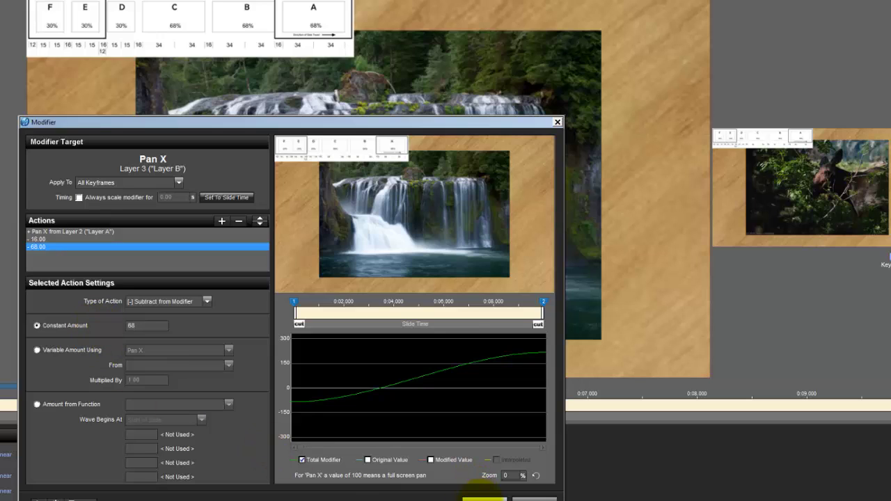
Save Layer B's modifier and create a Layer C Pan X modifier sourced from Layer B's Pan X.
{"action": "left_click", "coordinate": [484, 498]}
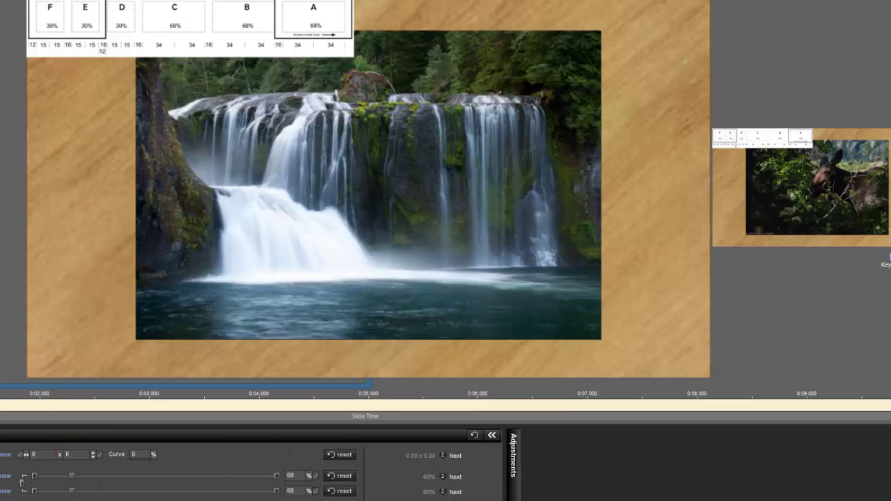
{"action": "right_click", "coordinate": [34, 454]}
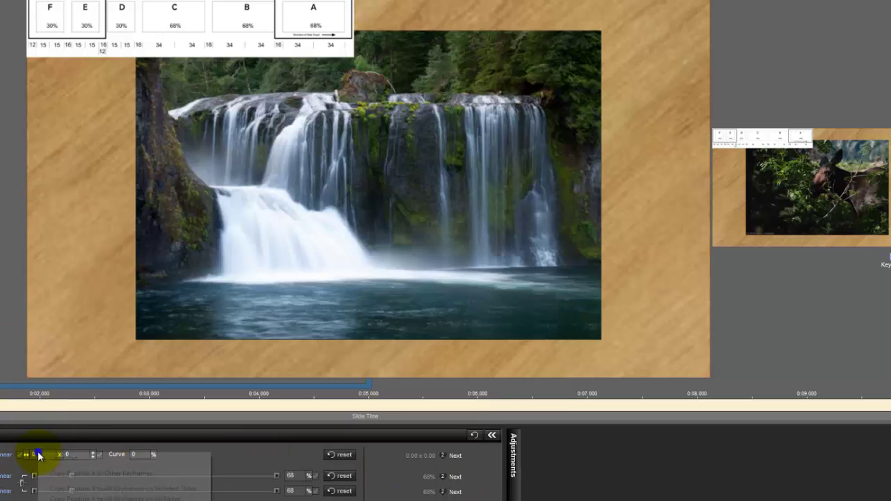
{"action": "left_click", "coordinate": [69, 497]}
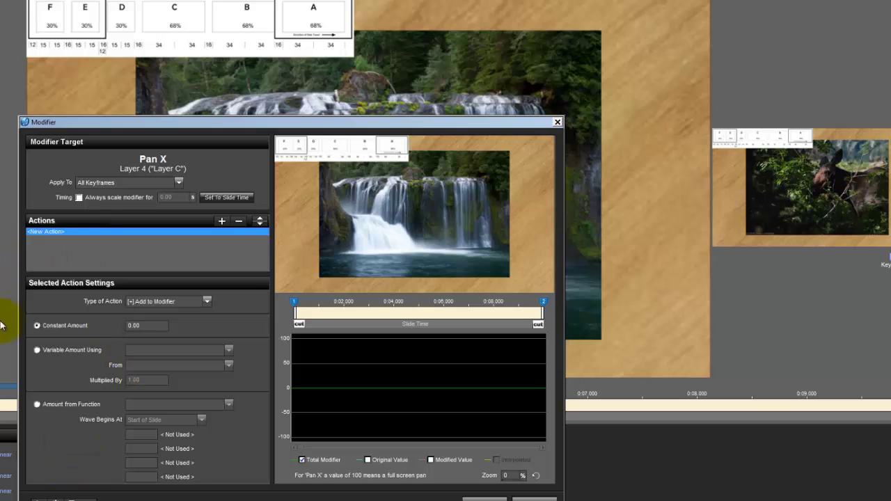
{"action": "left_click", "coordinate": [37, 350]}
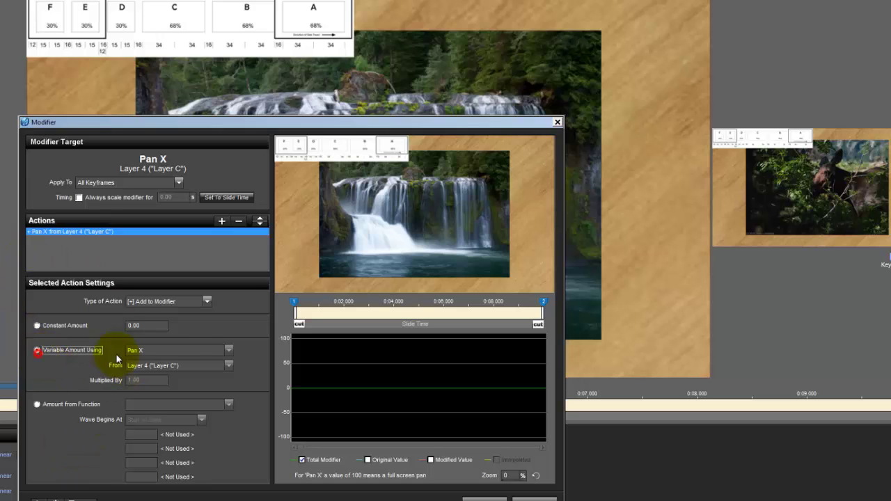
{"action": "left_click", "coordinate": [229, 365]}
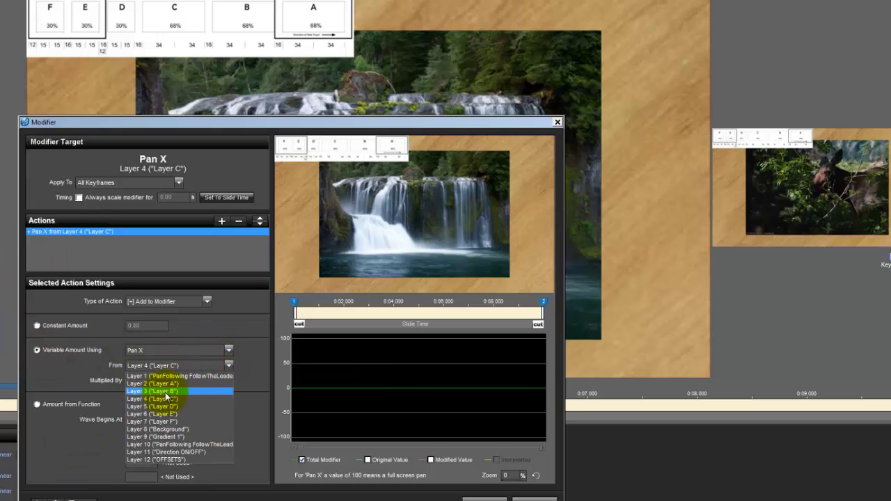
{"action": "left_click", "coordinate": [165, 393]}
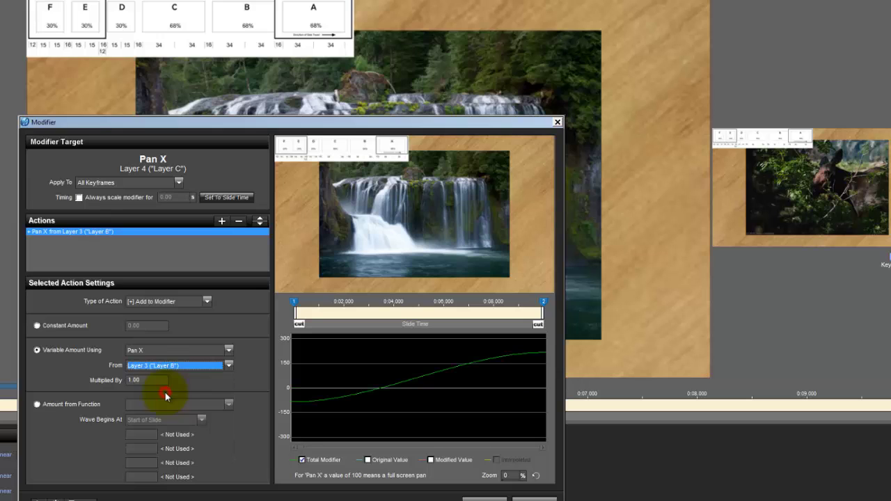
Add two Subtract from Modifier actions to Layer C's Pan X modifier.
{"action": "left_click", "coordinate": [220, 221]}
{"action": "left_click", "coordinate": [207, 300]}
{"action": "left_click", "coordinate": [171, 317]}
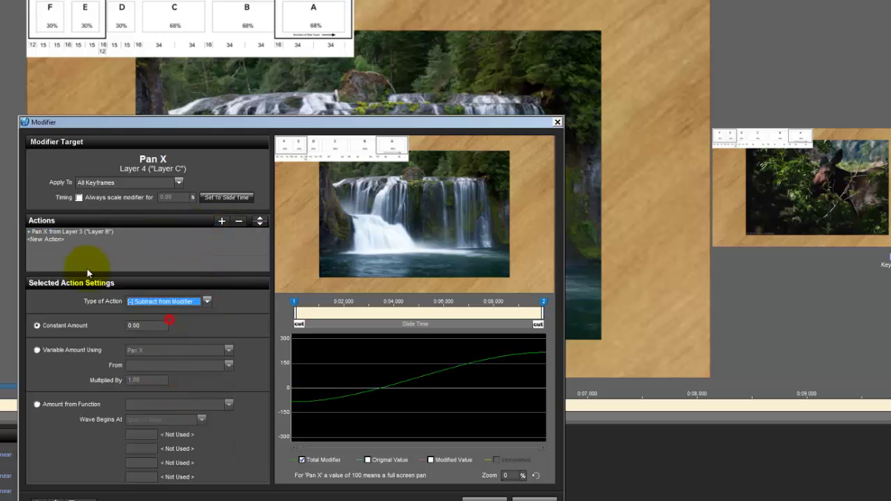
{"action": "left_click", "coordinate": [221, 222]}
{"action": "left_click", "coordinate": [207, 301]}
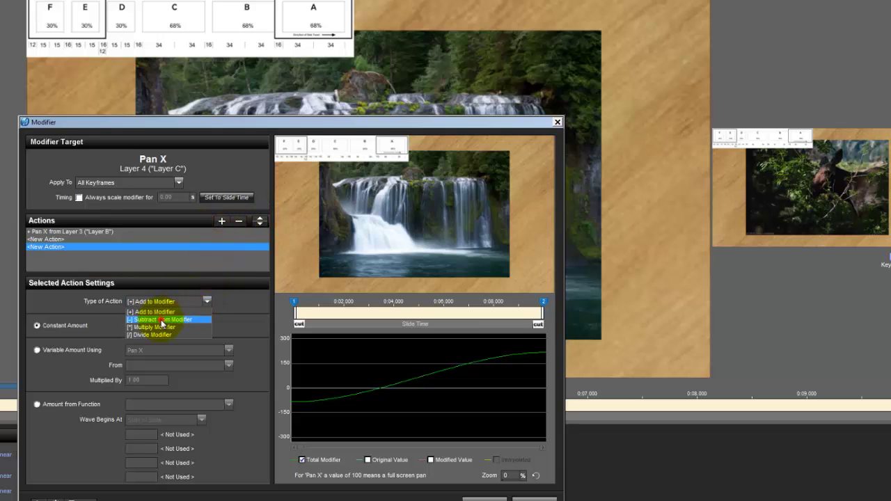
{"action": "left_click", "coordinate": [163, 319]}
Set Layer C's subtract constants to 16 and 68 and confirm the modifier.
{"action": "left_click", "coordinate": [56, 240]}
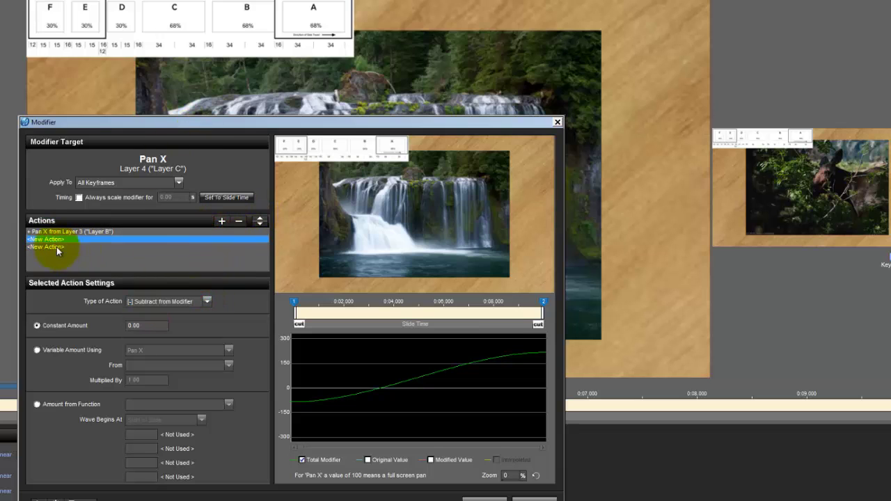
{"action": "left_click", "coordinate": [152, 327]}
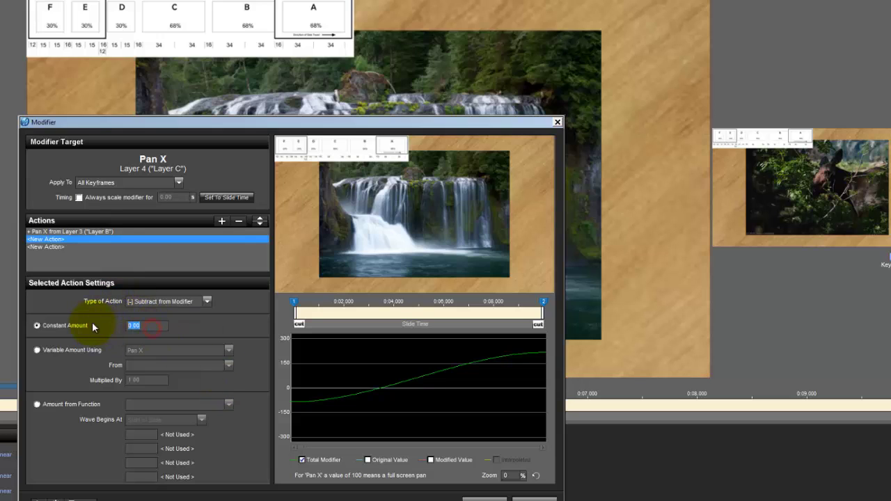
{"action": "type", "text": "16"}
{"action": "left_click", "coordinate": [63, 247]}
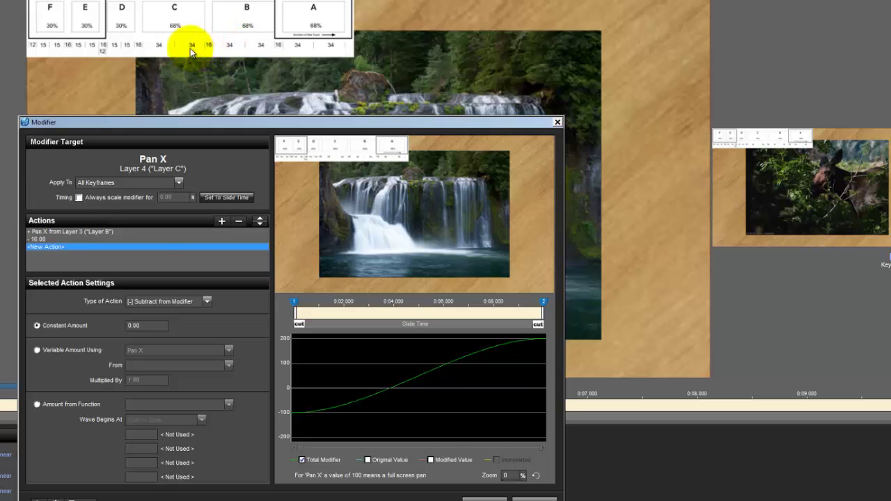
{"action": "left_click", "coordinate": [132, 325]}
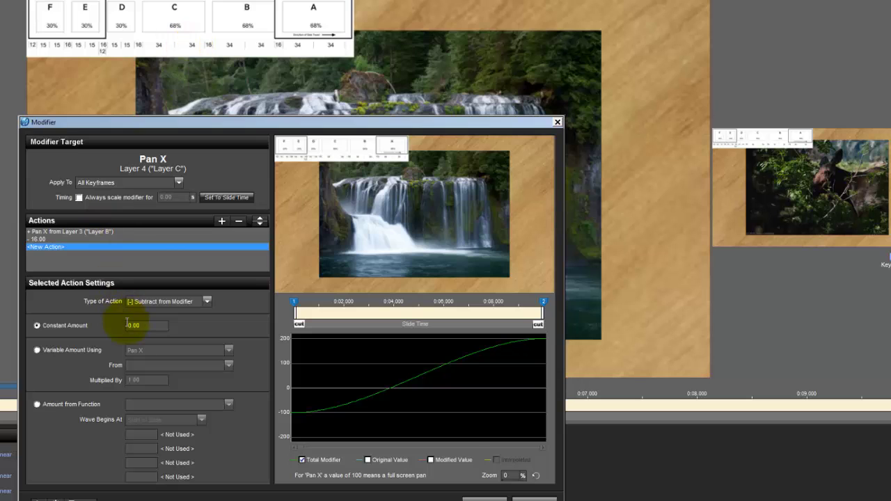
{"action": "type", "text": "68"}
{"action": "left_click", "coordinate": [484, 499]}
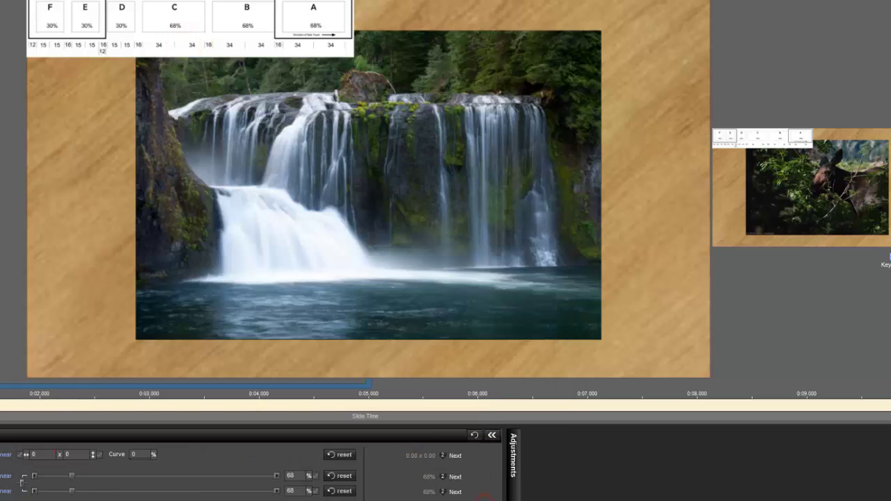
Create a Pan X modifier on Layer D sourced from Layer C's Pan X.
{"action": "left_click", "coordinate": [47, 392]}
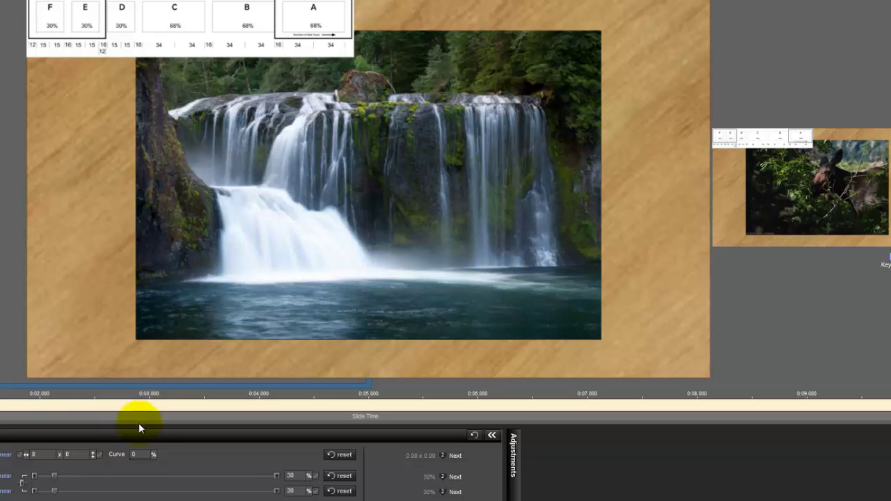
{"action": "left_click", "coordinate": [37, 454]}
{"action": "left_click", "coordinate": [41, 460]}
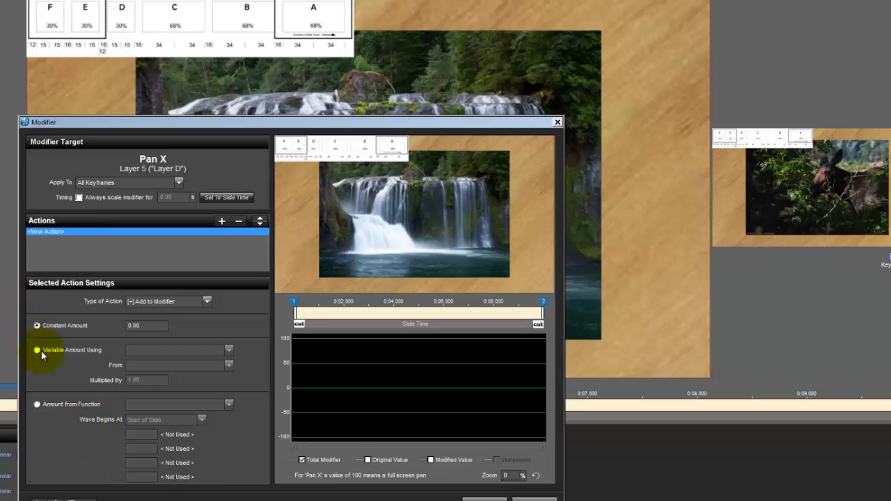
{"action": "left_click", "coordinate": [39, 351]}
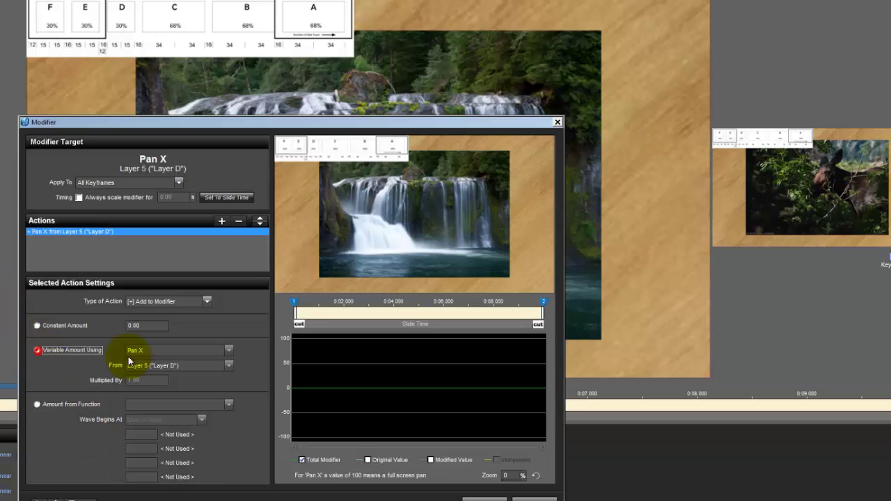
{"action": "left_click", "coordinate": [227, 365]}
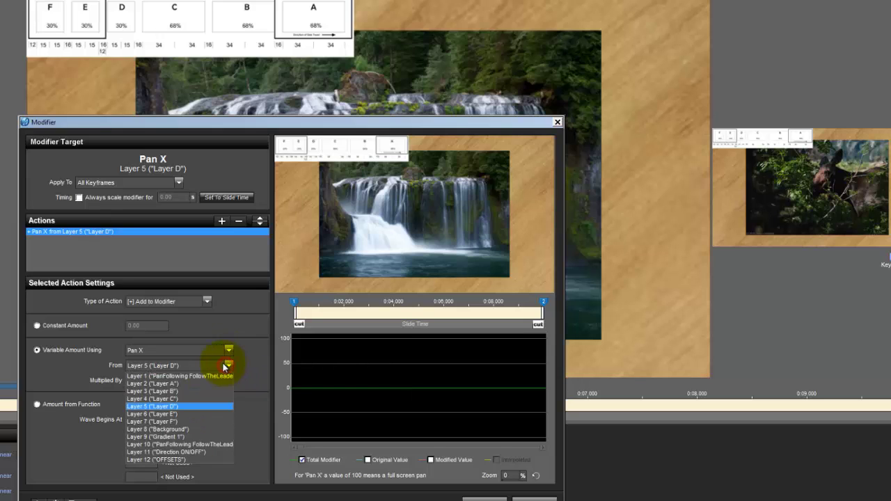
{"action": "left_click", "coordinate": [180, 402]}
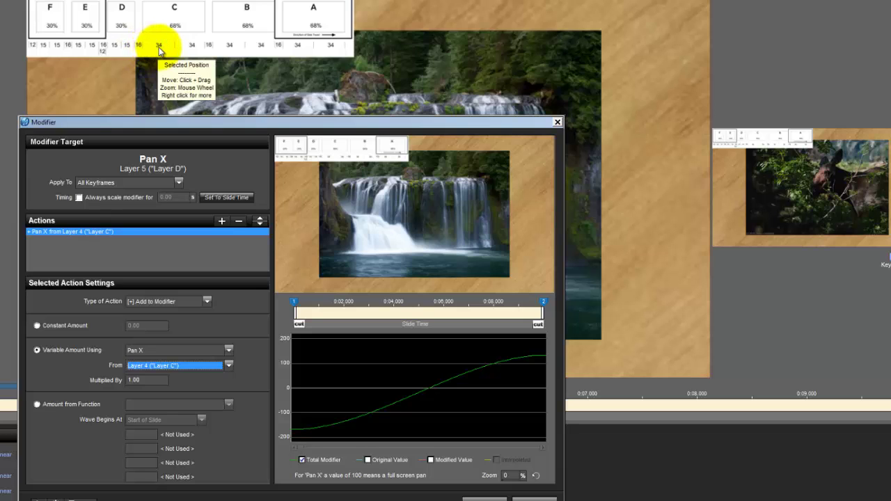
Add subtract actions of 49 and 16 to Layer D's modifier and confirm it.
{"action": "left_click", "coordinate": [222, 220]}
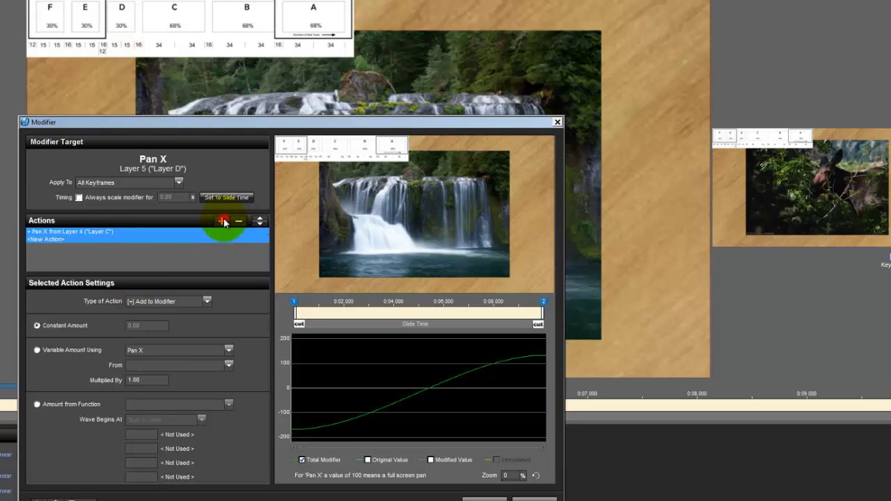
{"action": "left_click", "coordinate": [202, 300]}
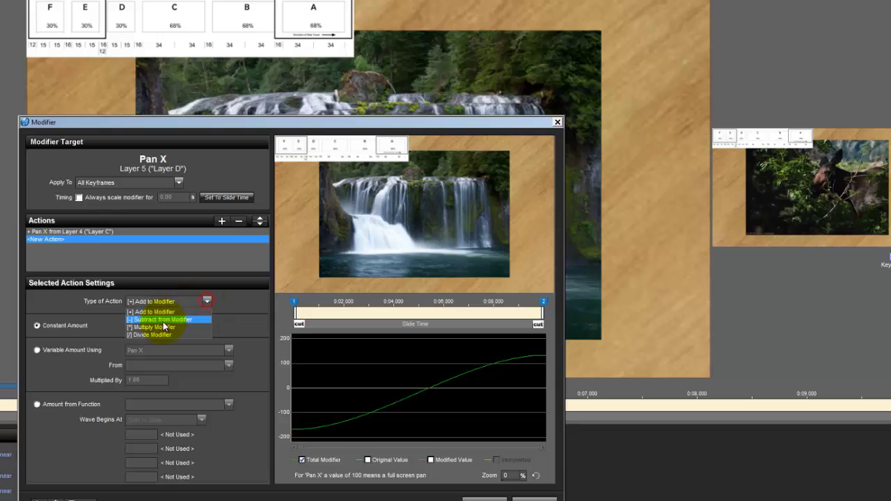
{"action": "left_click", "coordinate": [146, 317]}
{"action": "type", "text": "49"}
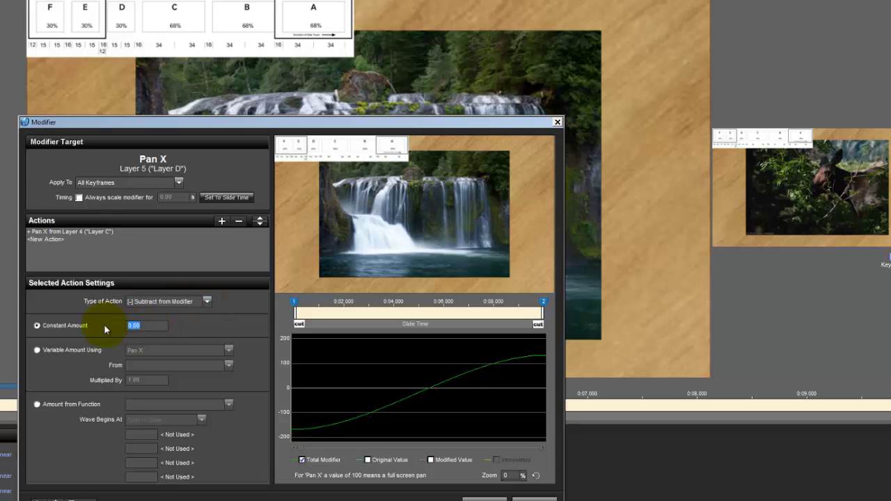
{"action": "key", "text": "Return"}
{"action": "left_click", "coordinate": [222, 221]}
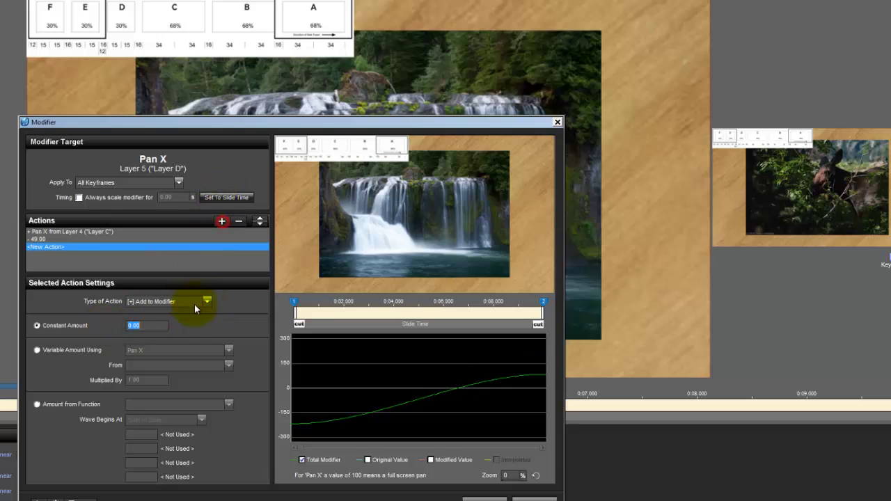
{"action": "left_click", "coordinate": [195, 303]}
{"action": "left_click", "coordinate": [167, 319]}
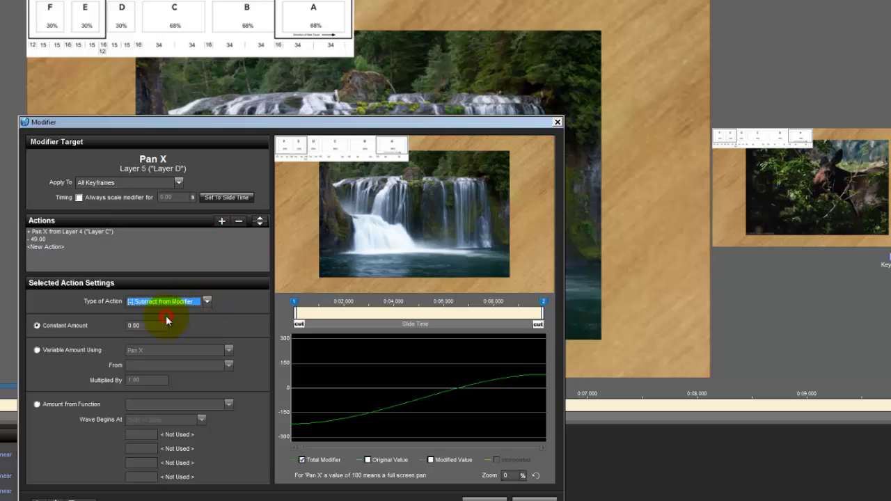
{"action": "key", "text": "Tab"}
{"action": "type", "text": "16"}
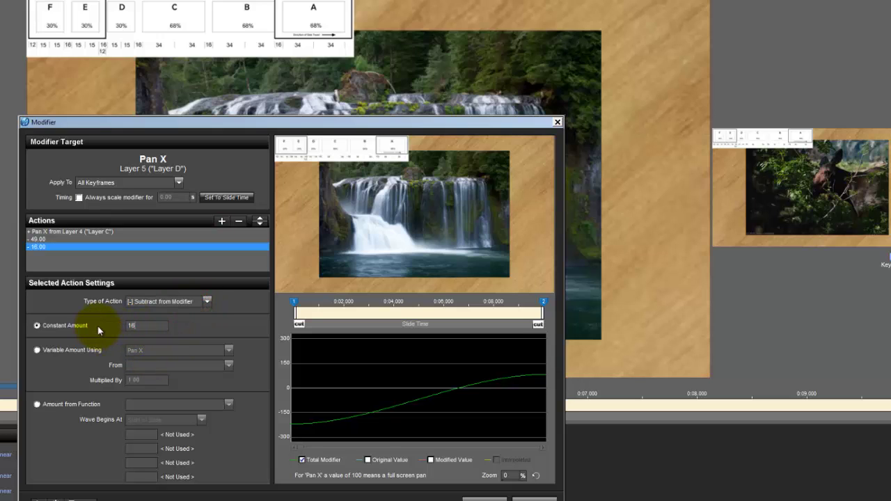
{"action": "left_click", "coordinate": [484, 498]}
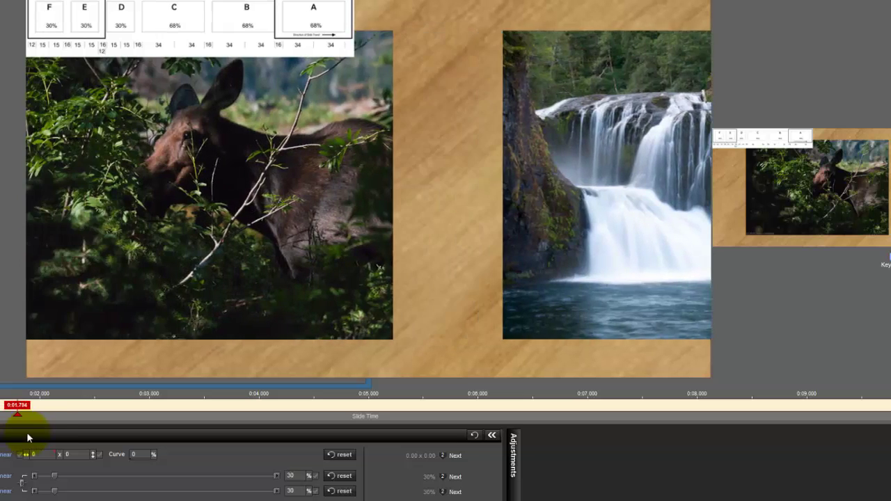
Scrub the timeline to watch the chained photos slide across the wood background.
{"action": "left_click_drag", "start_coordinate": [27, 437], "coordinate": [135, 429]}
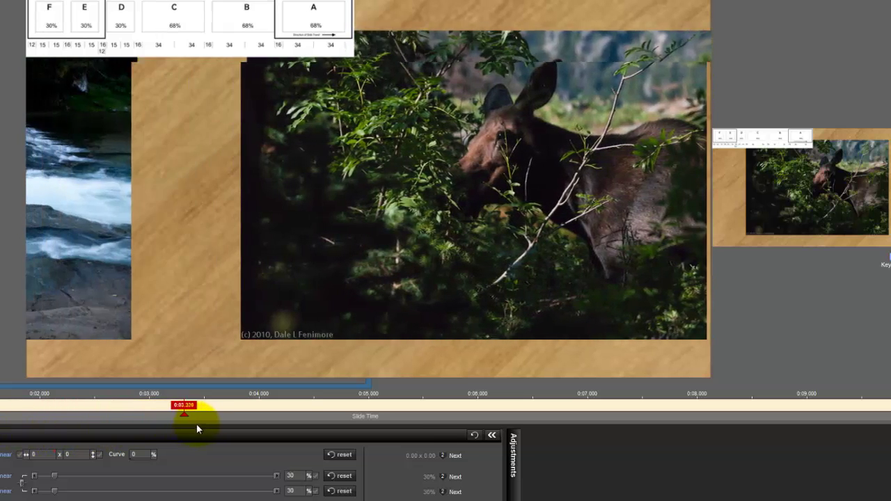
{"action": "left_click_drag", "start_coordinate": [203, 425], "coordinate": [890, 418]}
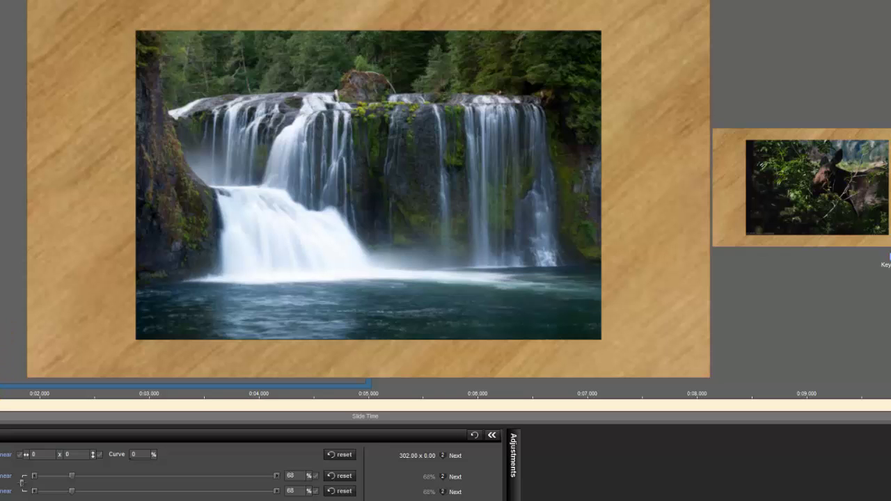
Set the starting keyframe's Pan X to 302.
{"action": "left_click", "coordinate": [885, 394]}
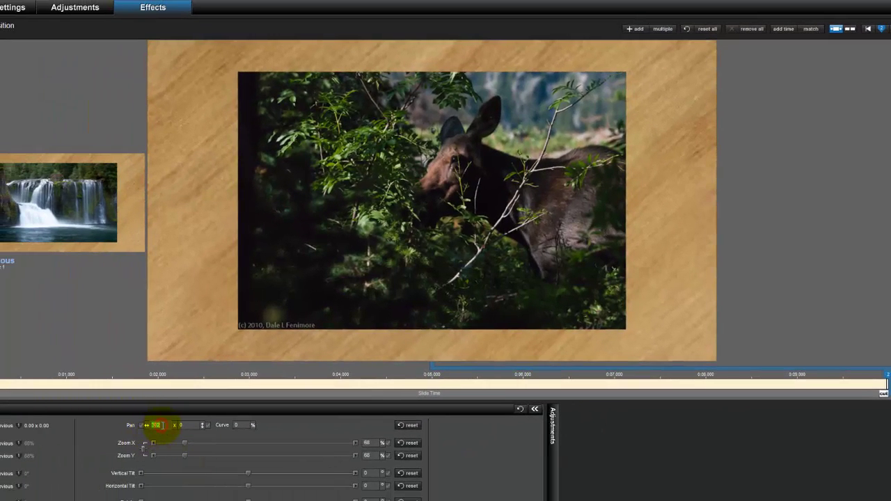
{"action": "key", "text": "Page_Up"}
{"action": "left_click", "coordinate": [18, 380]}
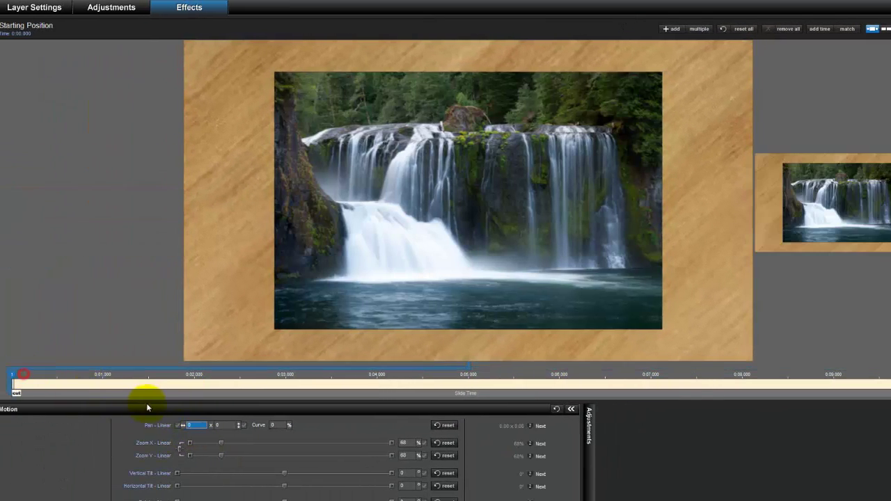
{"action": "left_click", "coordinate": [192, 425]}
{"action": "type", "text": "302"}
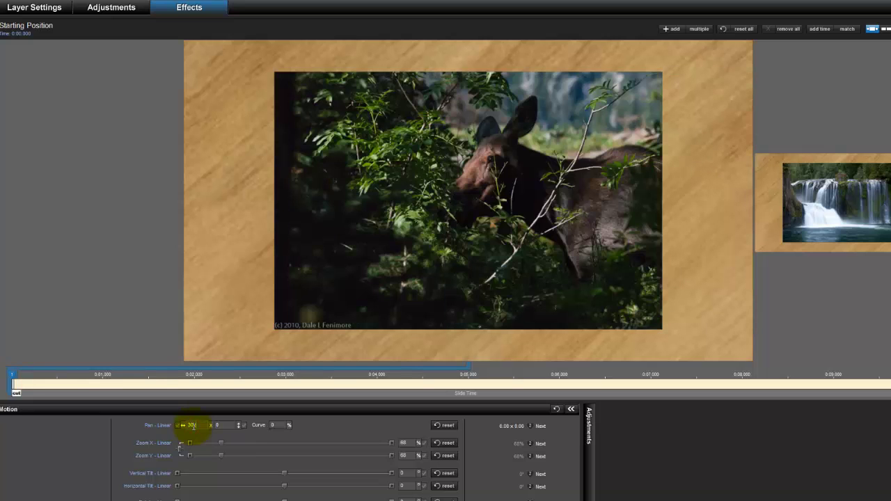
Scrub the slide to confirm the photos travel across with the moose photo centered.
{"action": "left_click", "coordinate": [15, 393]}
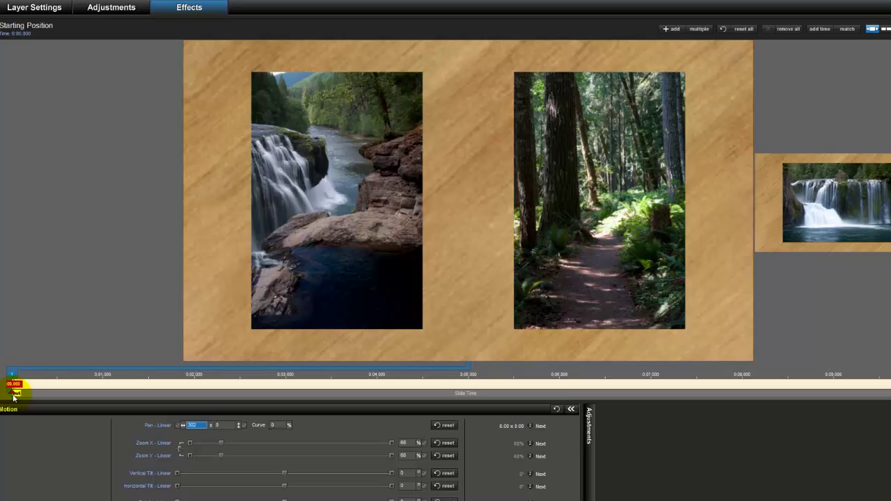
{"action": "mouse_move", "coordinate": [13, 397]}
{"action": "left_mouse_down"}
{"action": "mouse_move", "coordinate": [140, 399]}
{"action": "mouse_move", "coordinate": [471, 368]}
{"action": "mouse_move", "coordinate": [623, 397]}
{"action": "mouse_move", "coordinate": [890, 394]}
{"action": "left_mouse_up"}
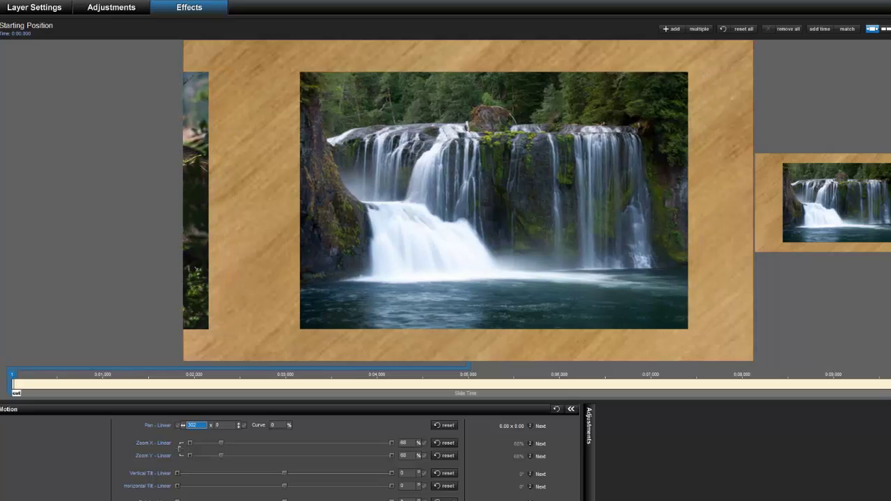
{"action": "left_click_drag", "start_coordinate": [890, 394], "coordinate": [688, 360]}
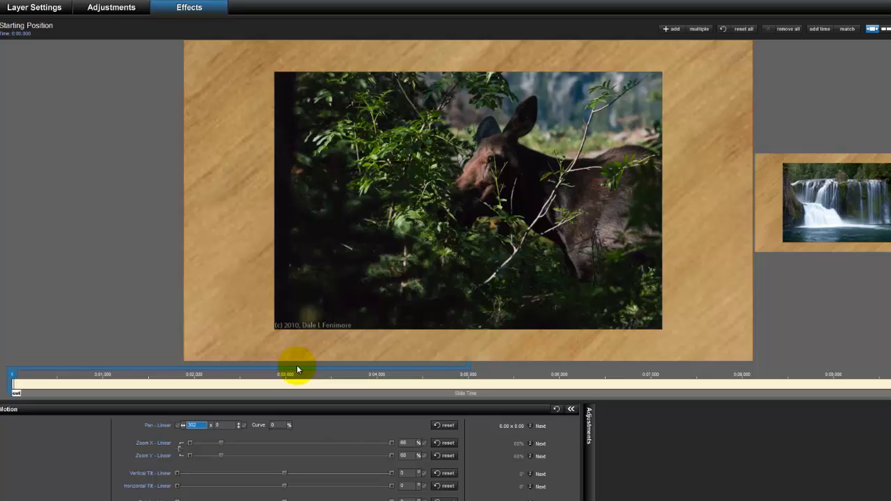